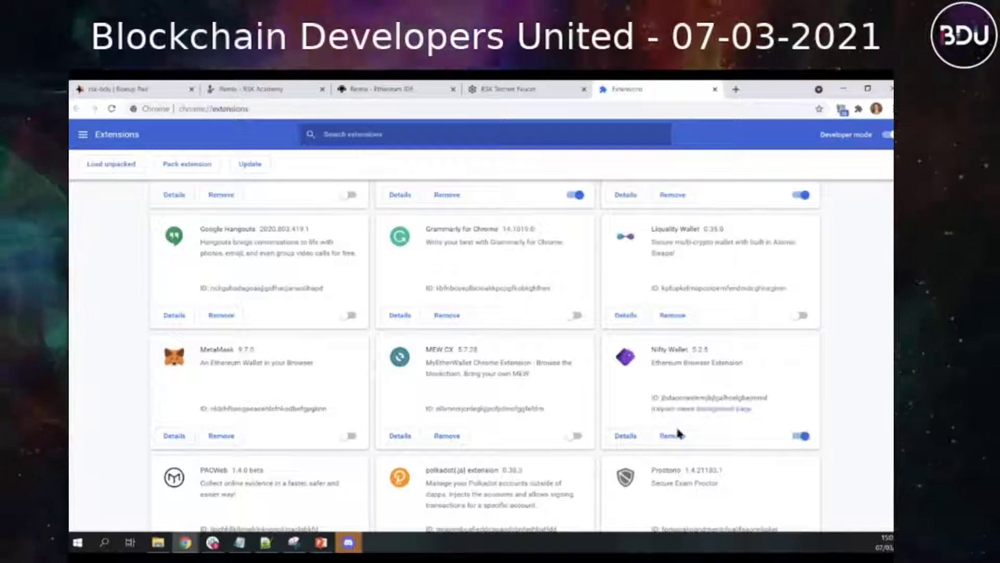
- Reload the Remix - RSK Academy lesson page and bring up the Connect your wallet dialog via Login
left_click(714, 90)
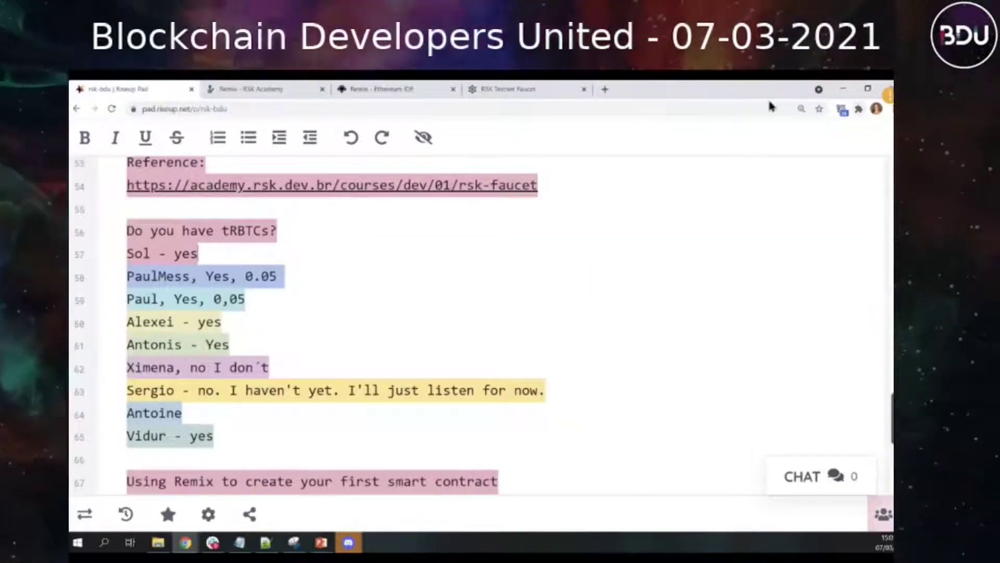
left_click(263, 90)
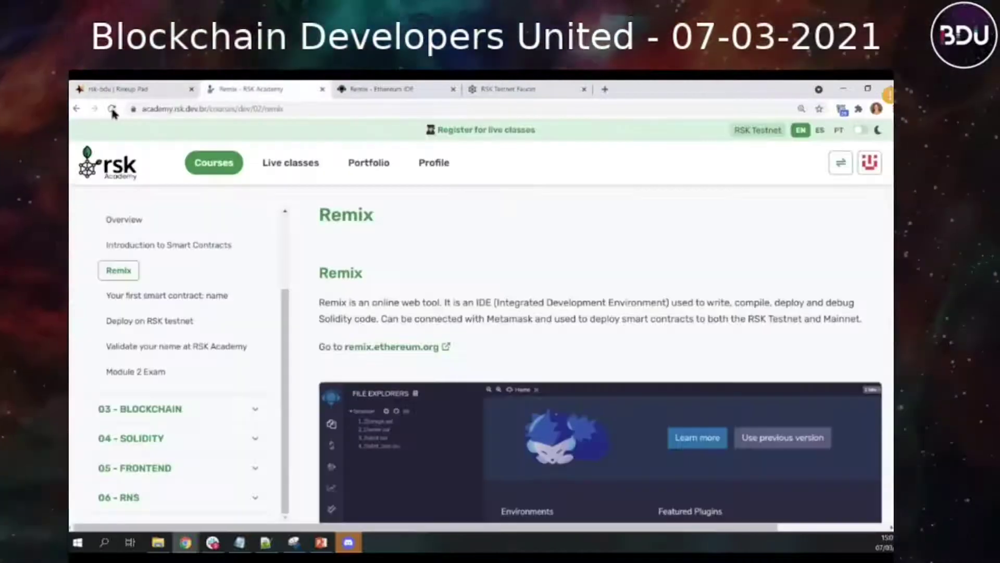
left_click(112, 109)
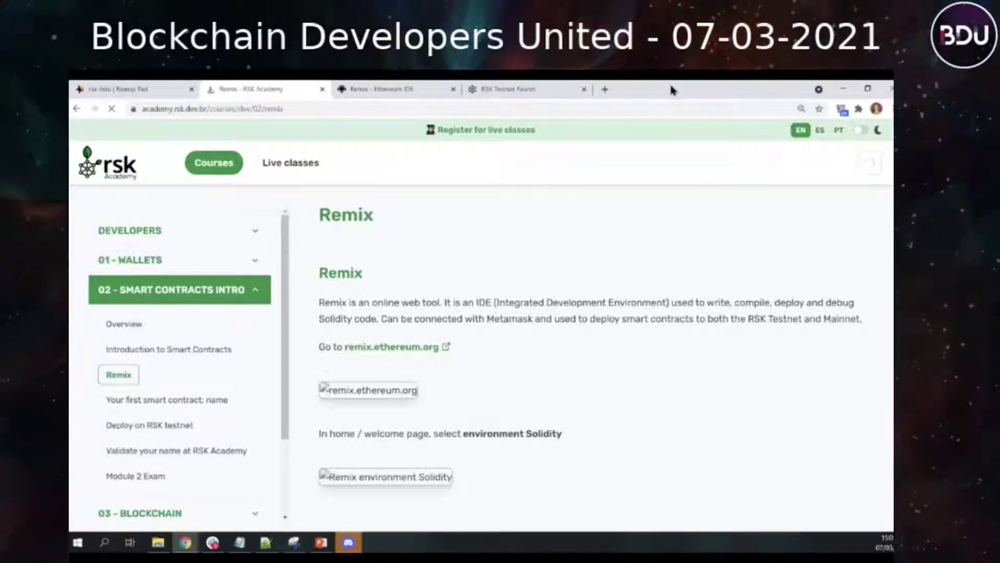
left_click(848, 162)
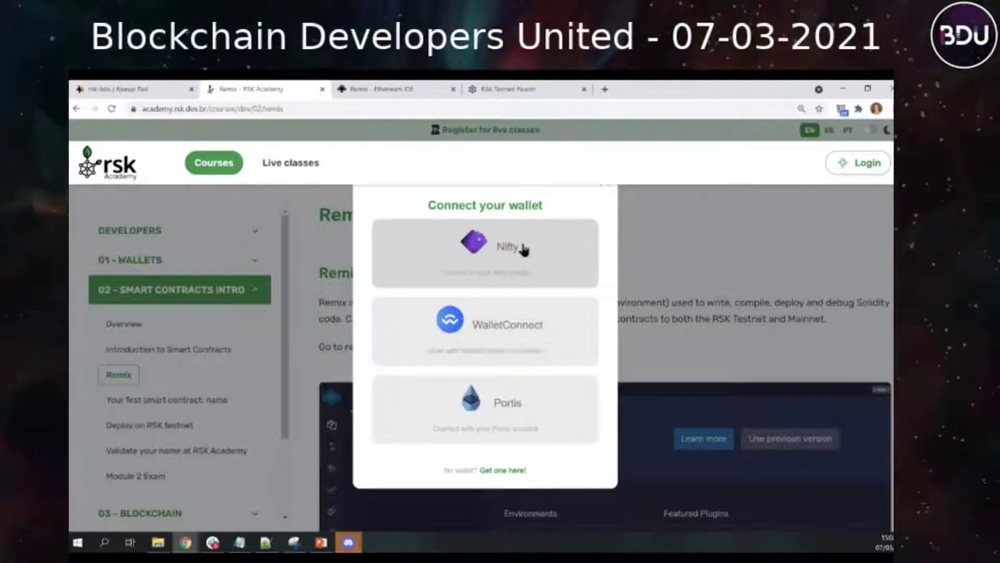
- Dismiss the wallet dialog and switch on the MetaMask 9.7.0 extension in Chrome's extensions page
left_click(734, 230)
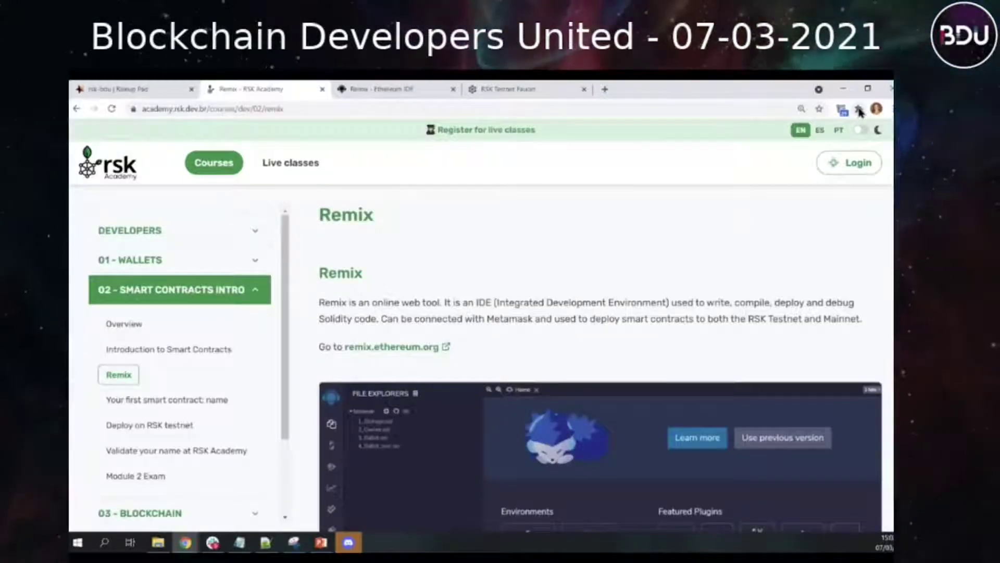
left_click(859, 110)
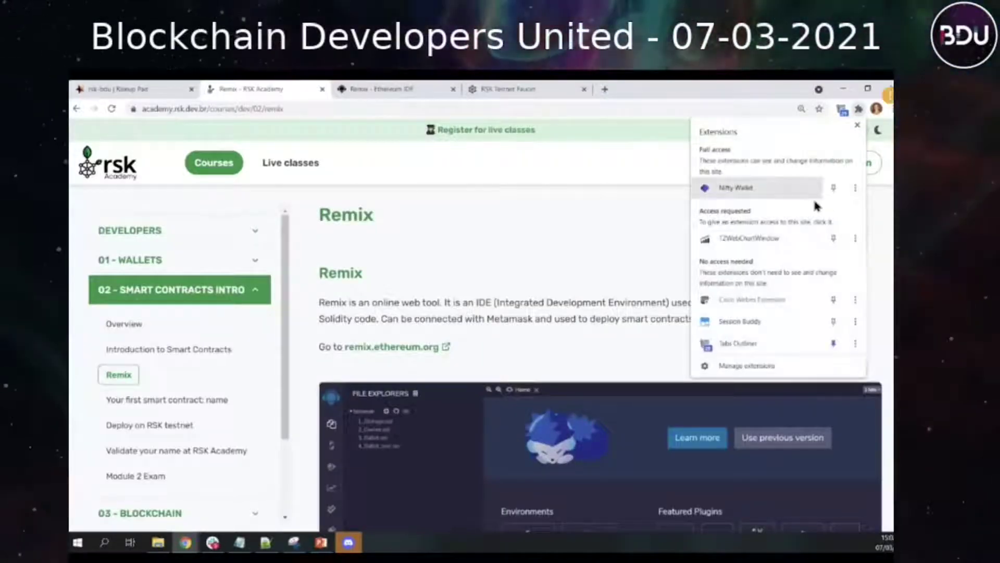
left_click(770, 367)
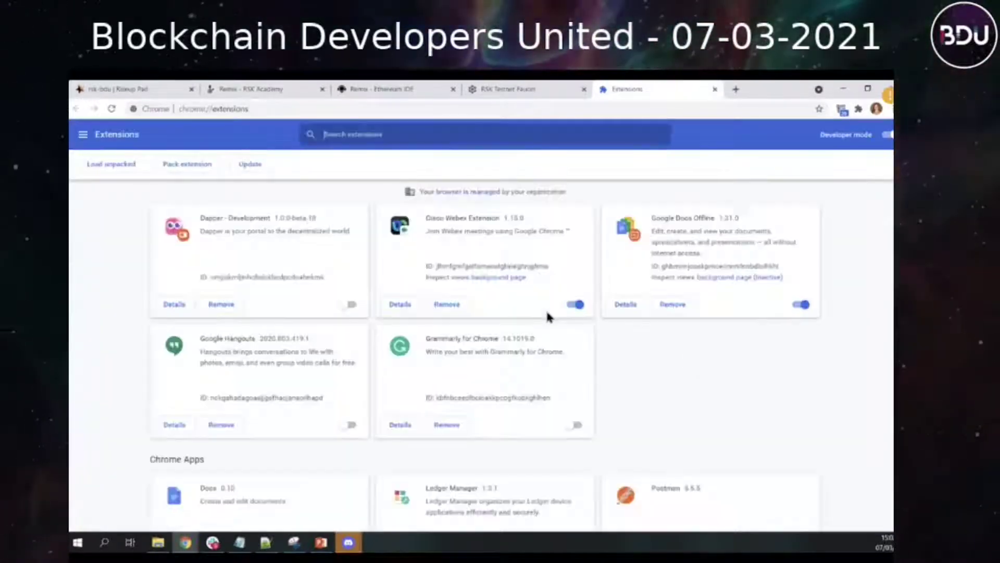
scroll(552, 311, "down", 3)
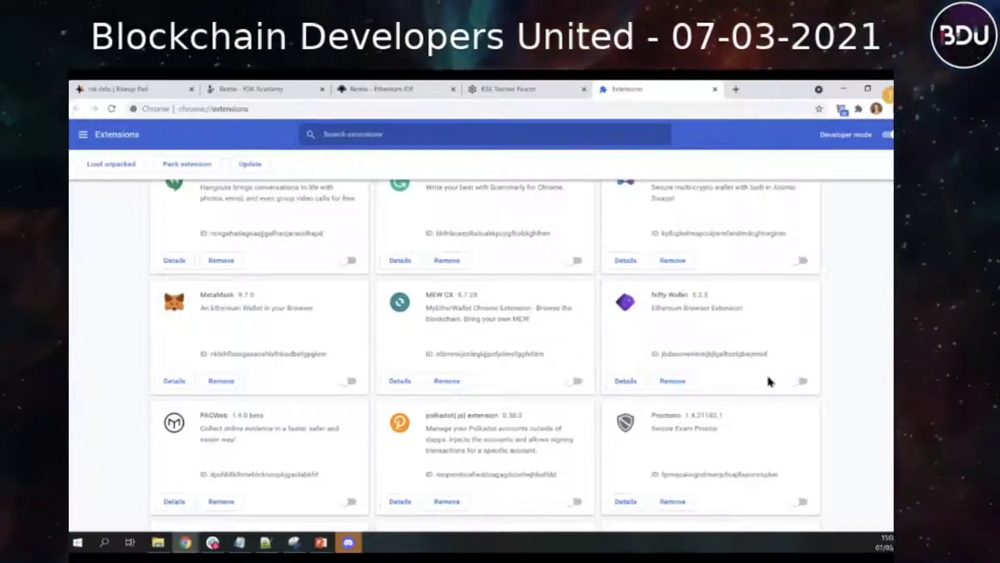
left_click(350, 381)
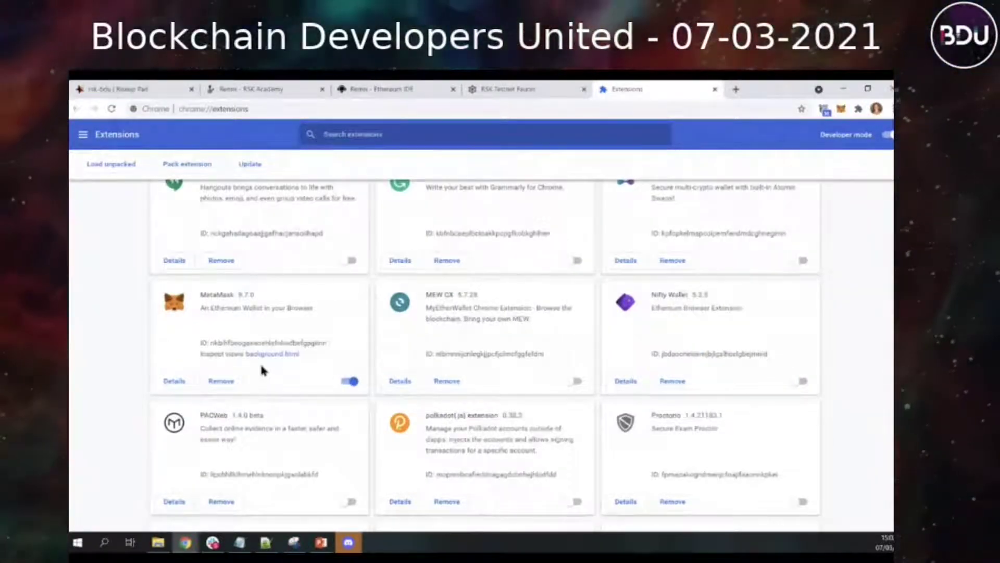
left_click(715, 89)
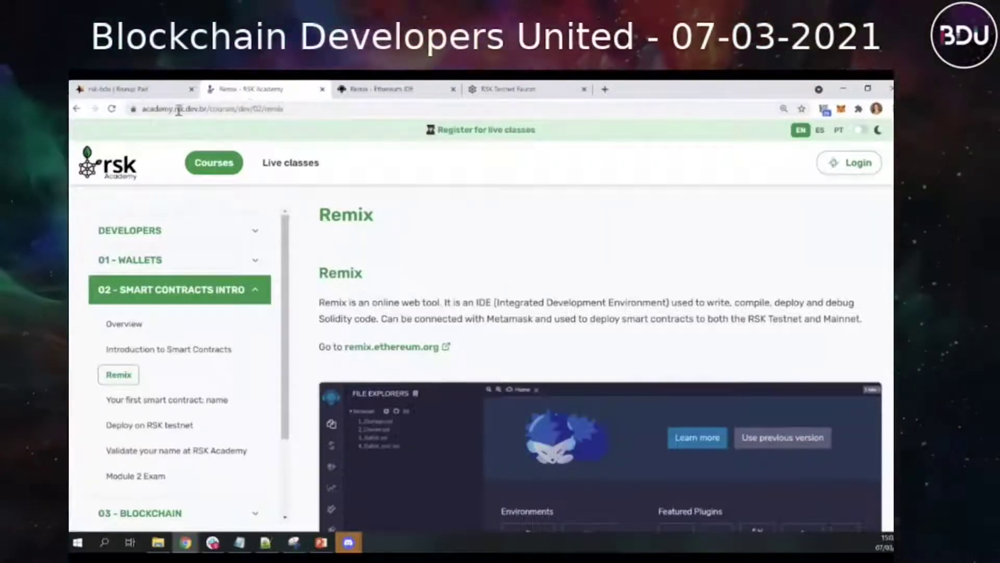
left_click(112, 109)
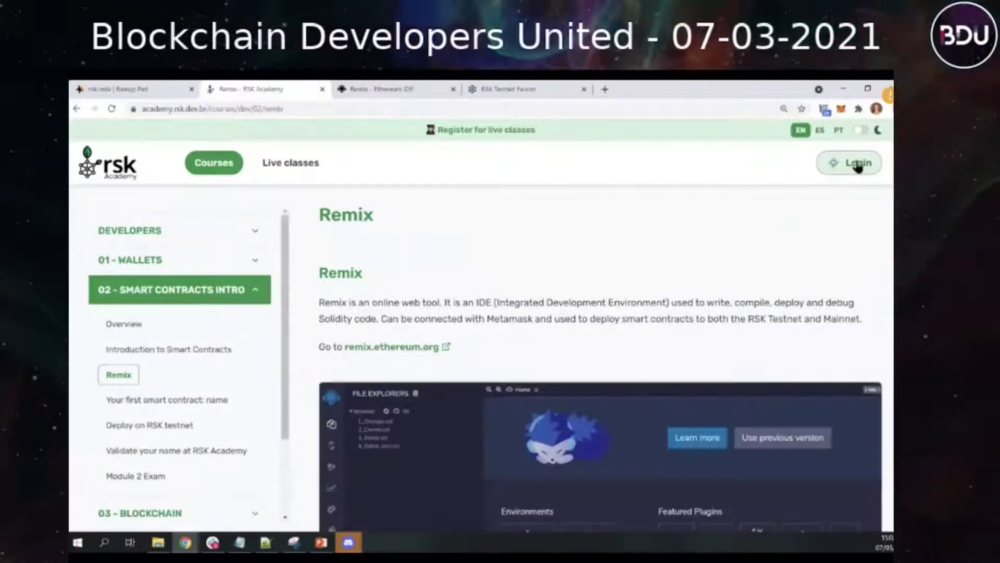
left_click(849, 162)
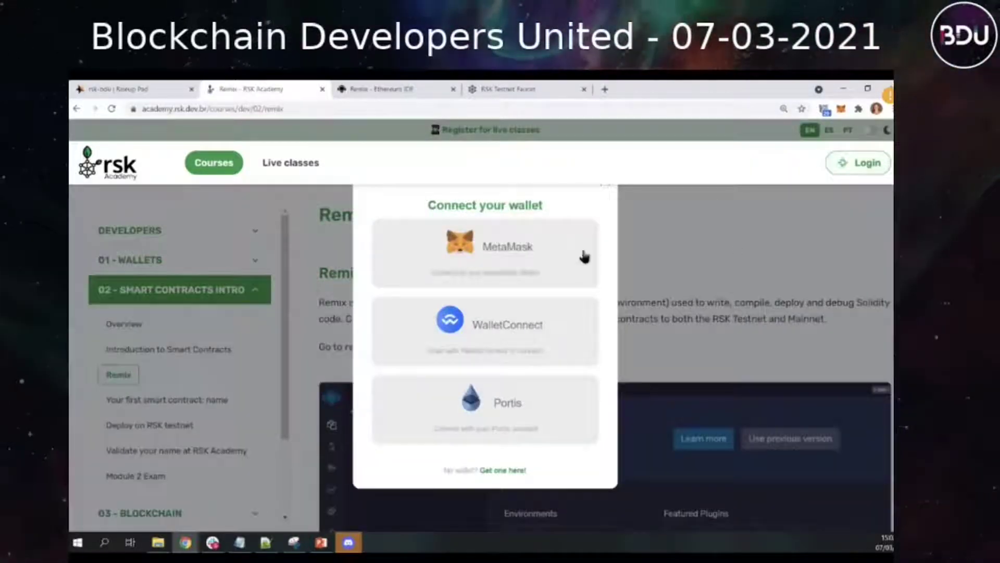
left_click(478, 252)
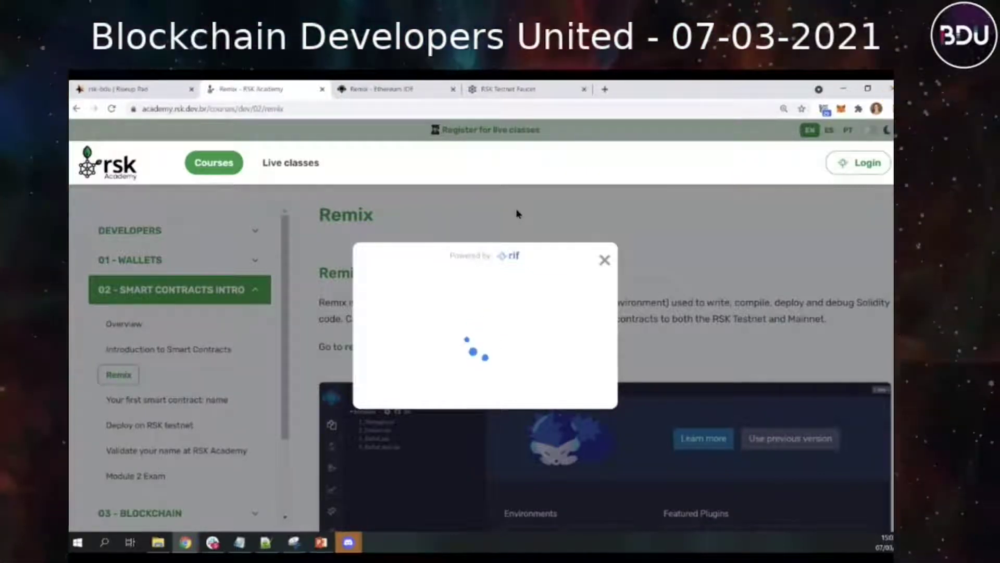
left_click(614, 260)
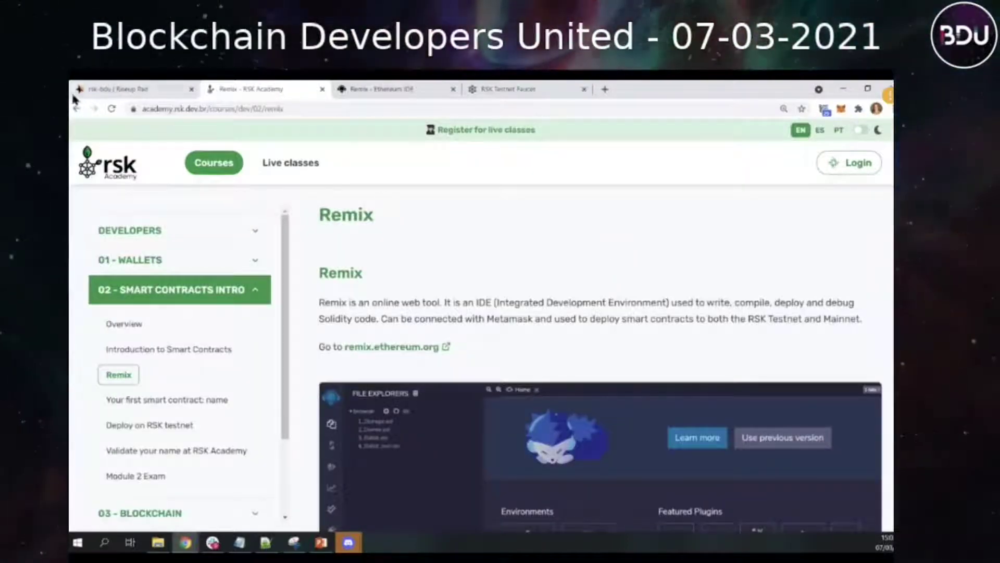
left_click(112, 108)
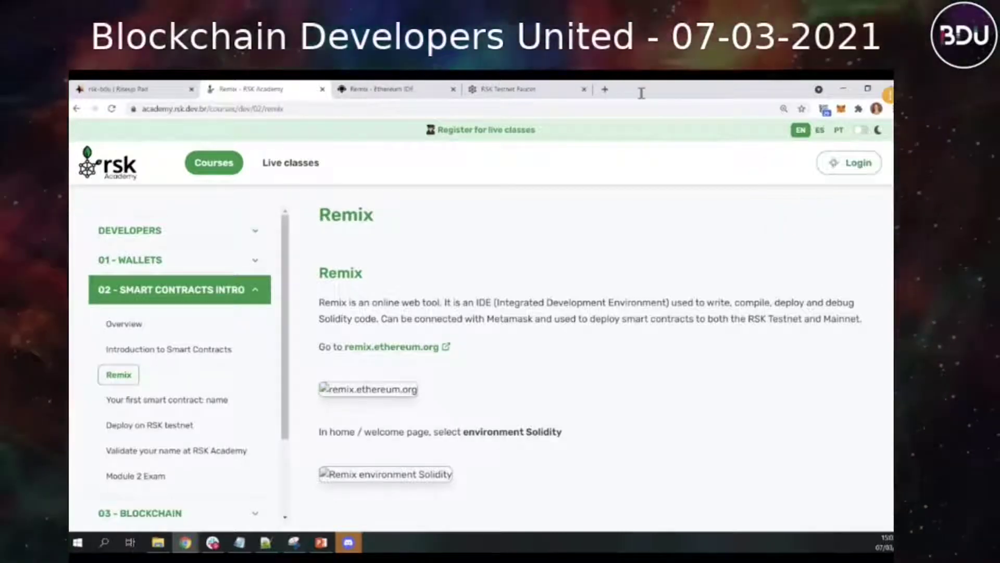
- Log in to RSK Academy with MetaMask, unlocking the wallet with its password
left_click(845, 165)
left_click(487, 255)
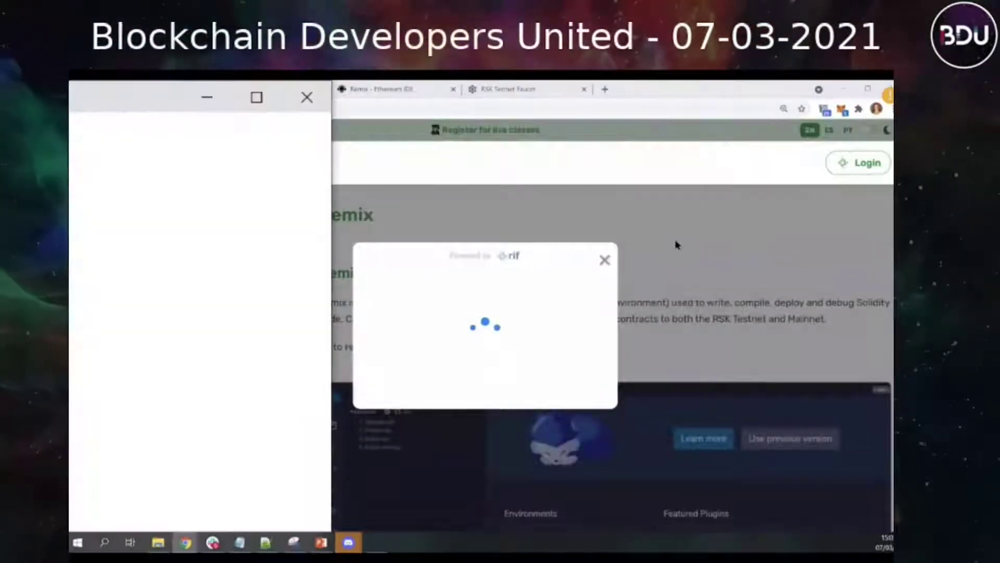
left_click_drag(237, 106, 712, 146)
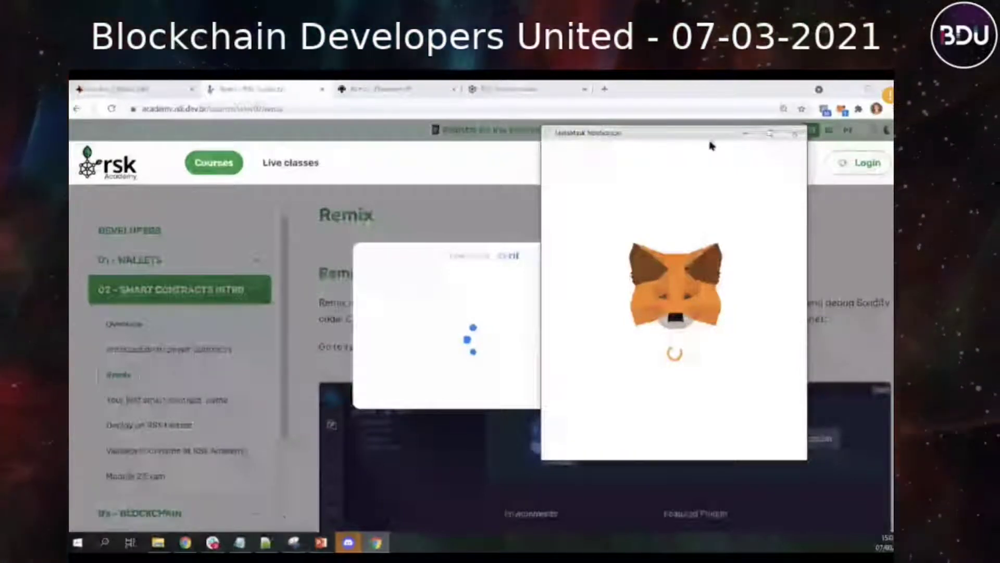
left_click_drag(712, 145, 718, 165)
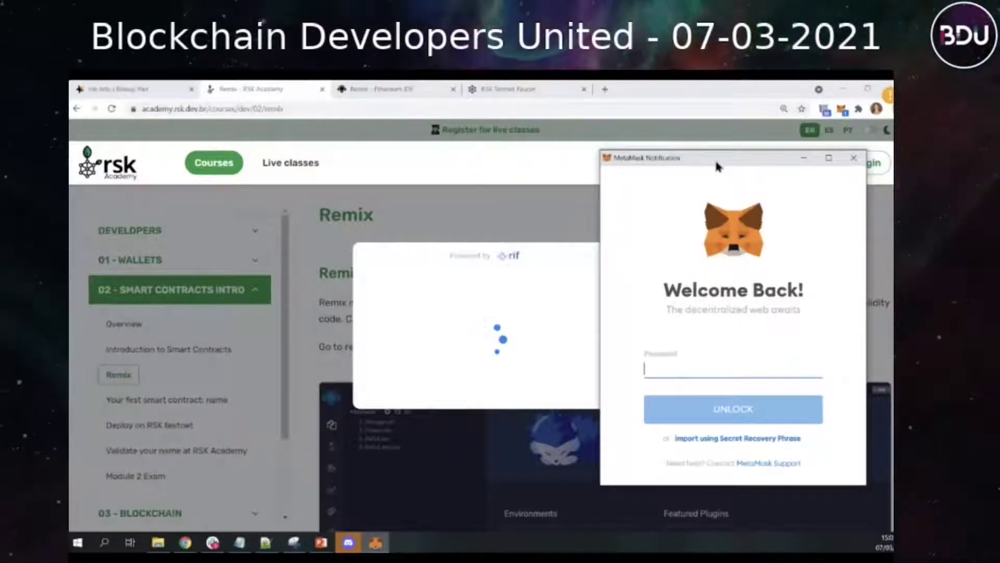
type("••")
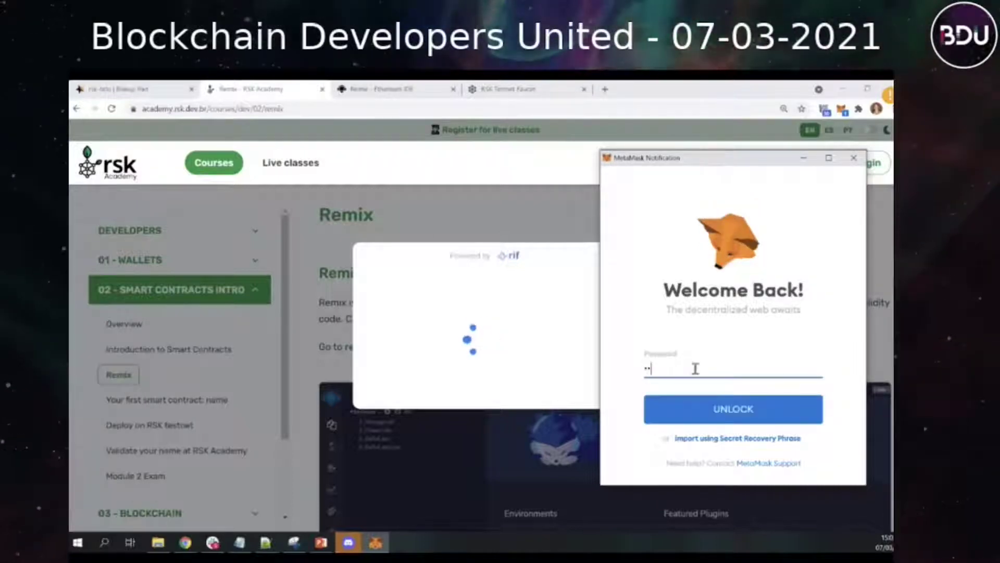
left_click(737, 415)
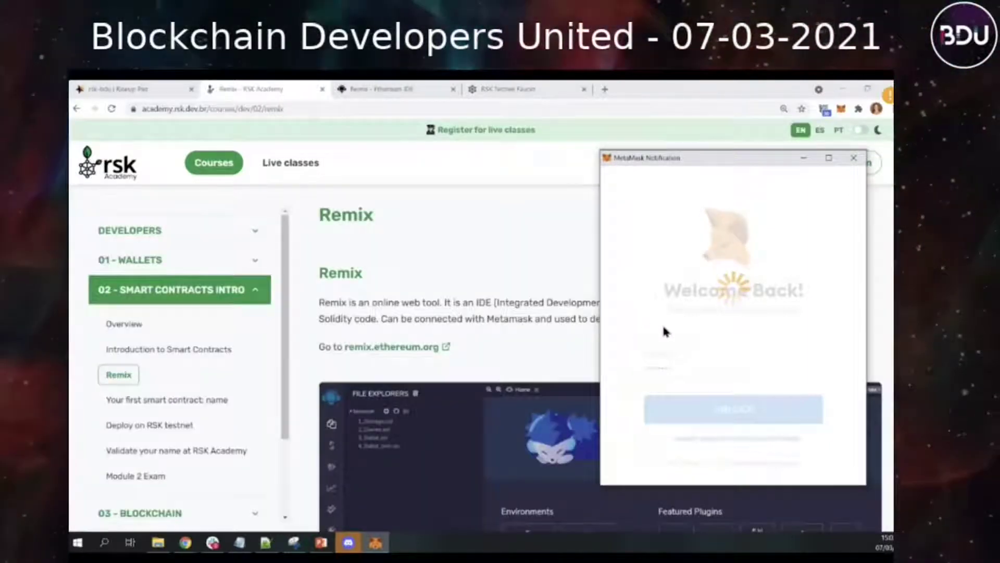
left_click(854, 157)
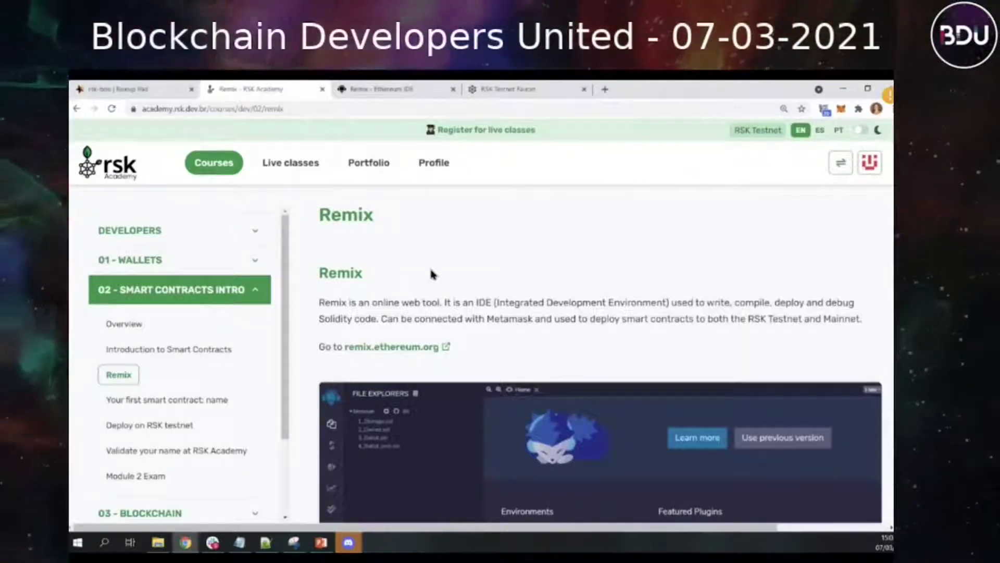
- Glance at the Remix IDE File Explorer, then return to the Riseup Pad notes
scroll(433, 268, "down", 1)
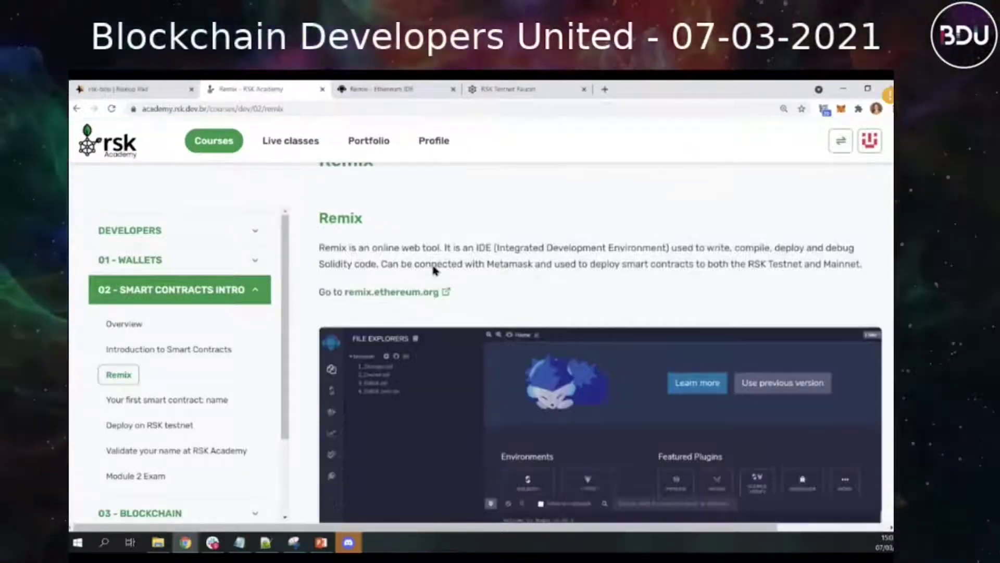
left_click(378, 89)
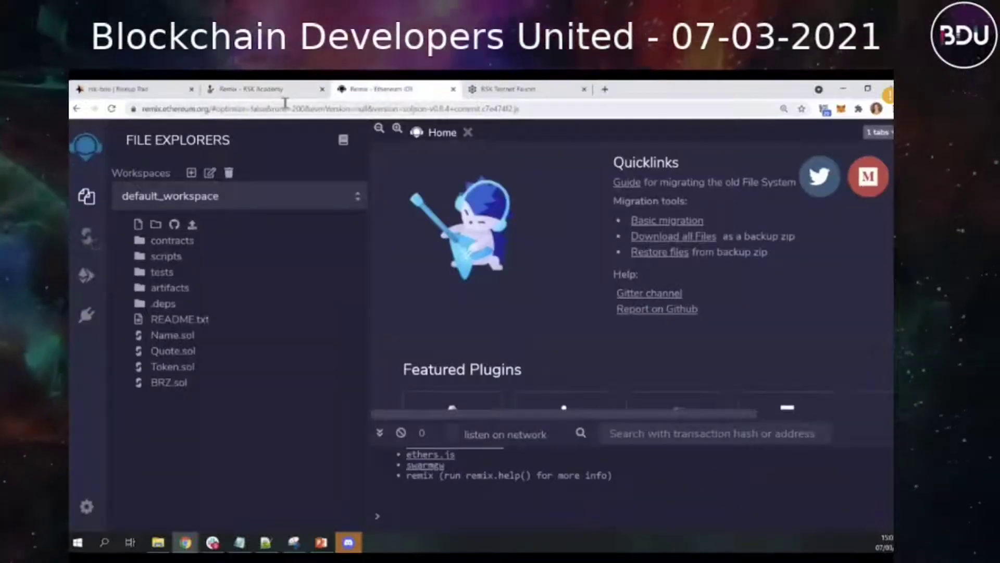
left_click(133, 89)
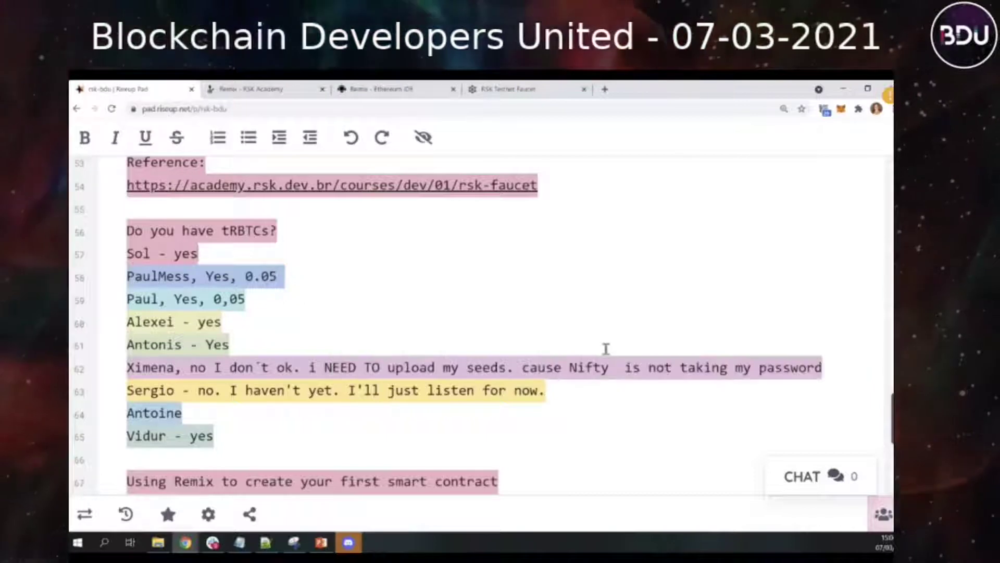
scroll(555, 328, "down", 1)
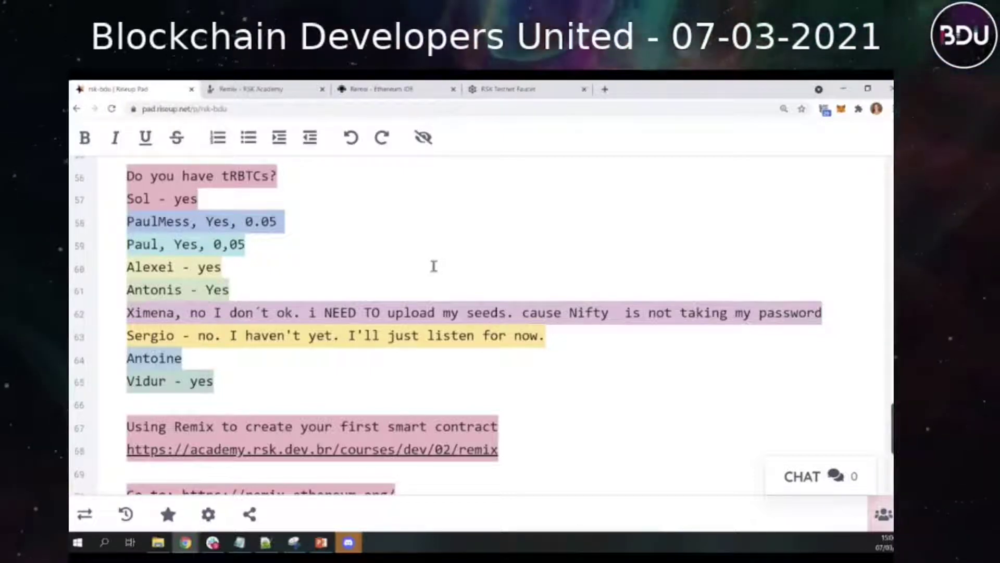
scroll(611, 344, "down", 3)
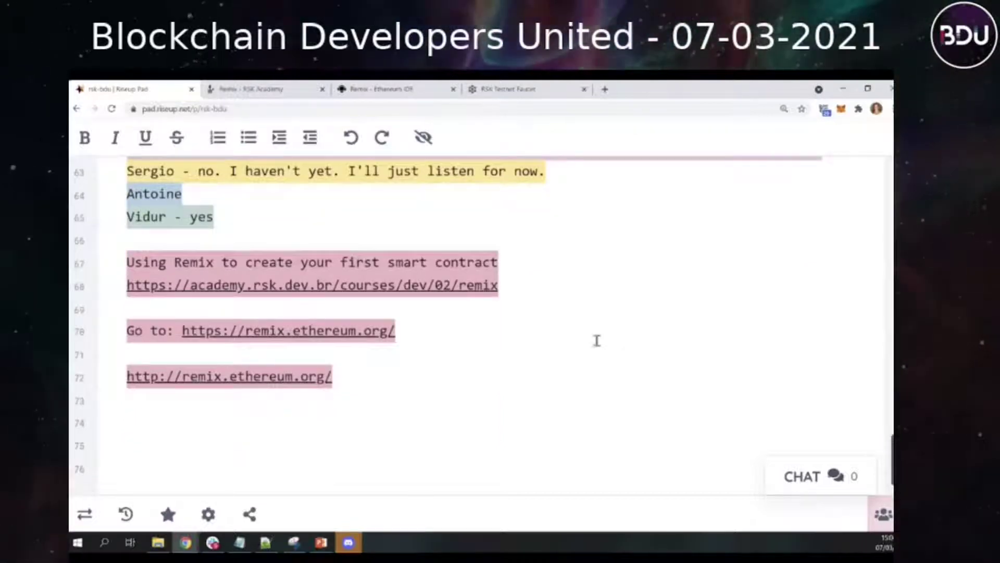
scroll(437, 372, "down", 1)
left_click(360, 397)
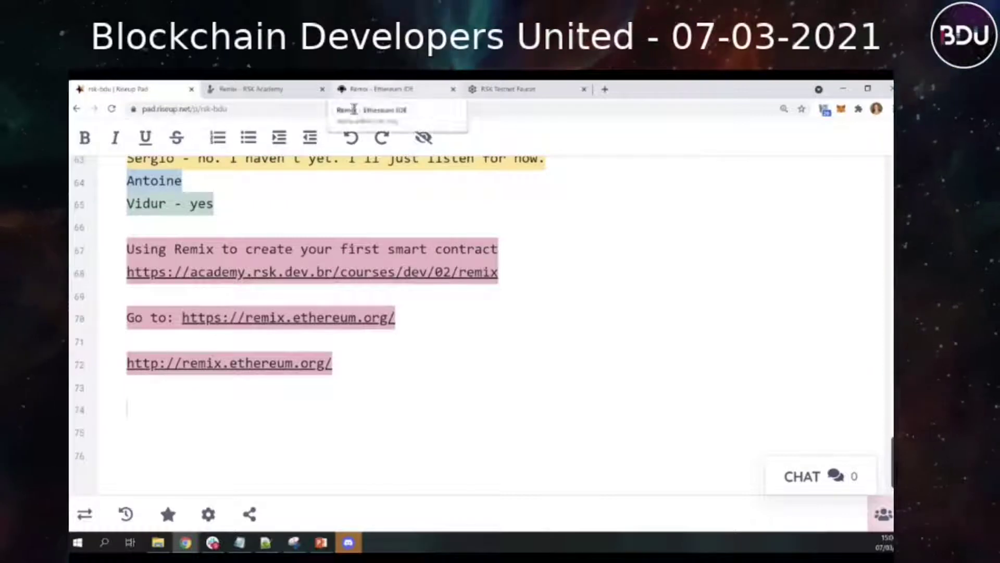
- Copy the Smart Contract Name lesson URL and paste it onto line 75 of the notes
left_click(249, 92)
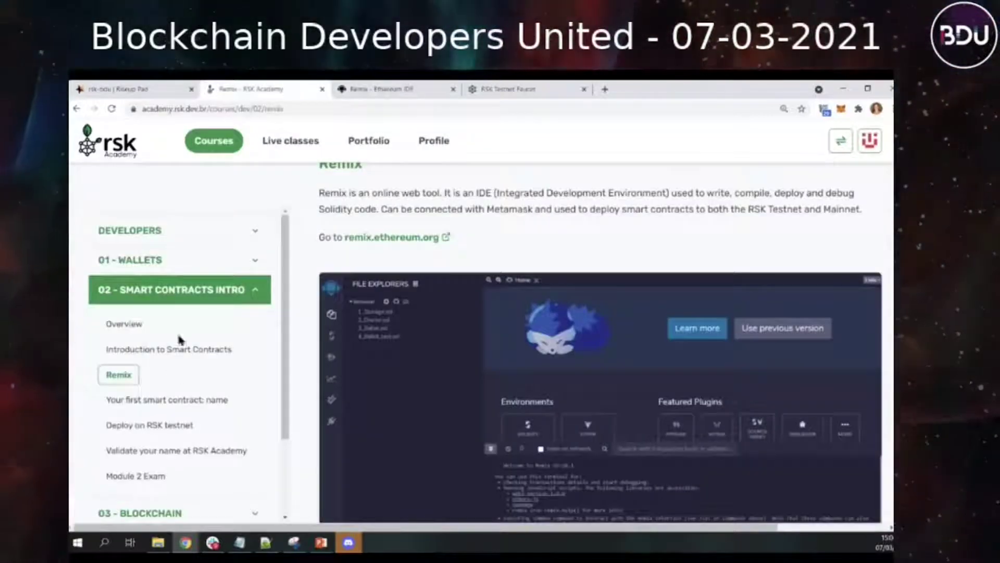
scroll(180, 340, "down", 2)
left_click(354, 109)
key("ctrl+c")
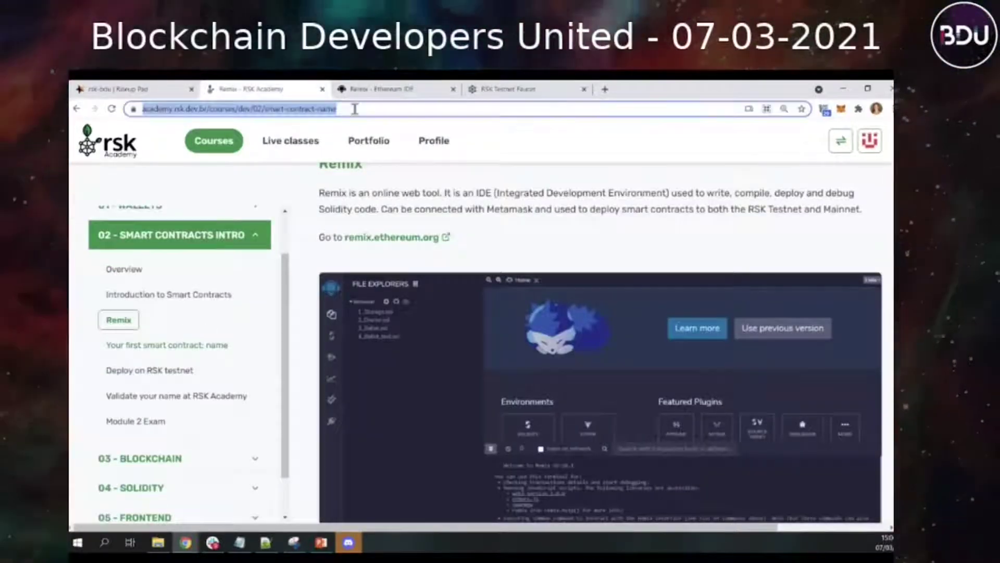
key("ctrl+shift+Tab")
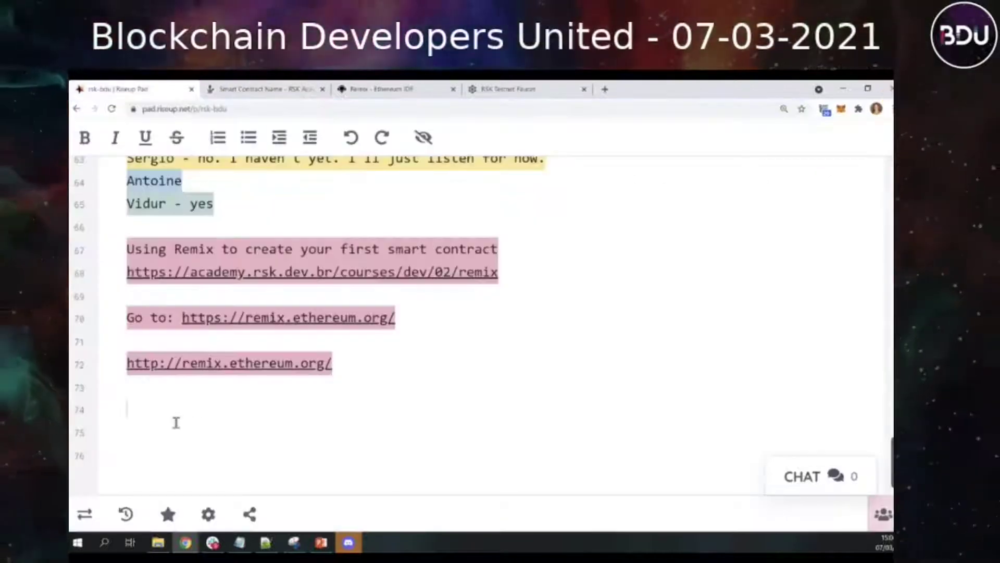
key("Return")
key("ctrl+v")
key("Return")
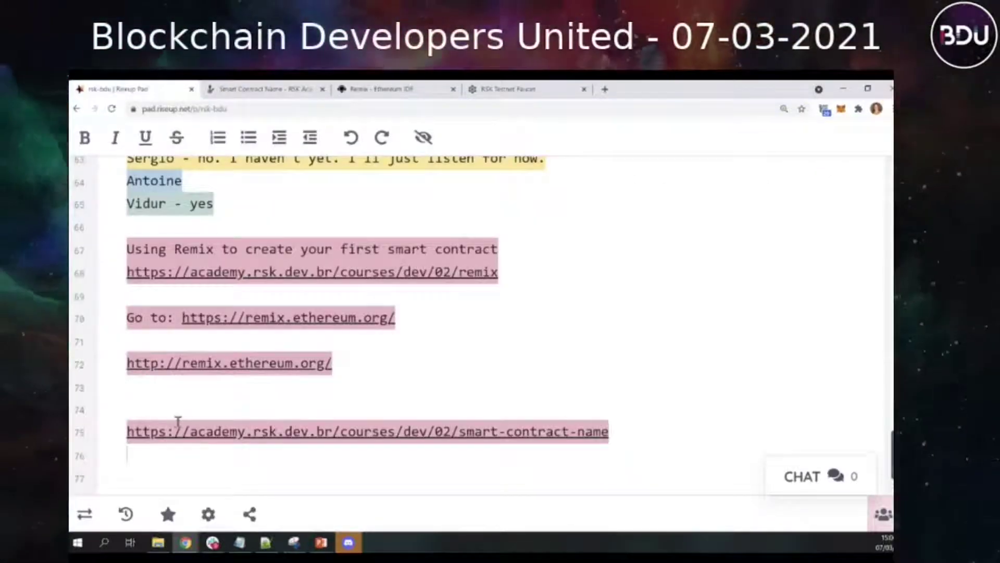
- Copy the lesson heading 'Smart Contract Name' and paste it as the title on line 74
left_click(263, 89)
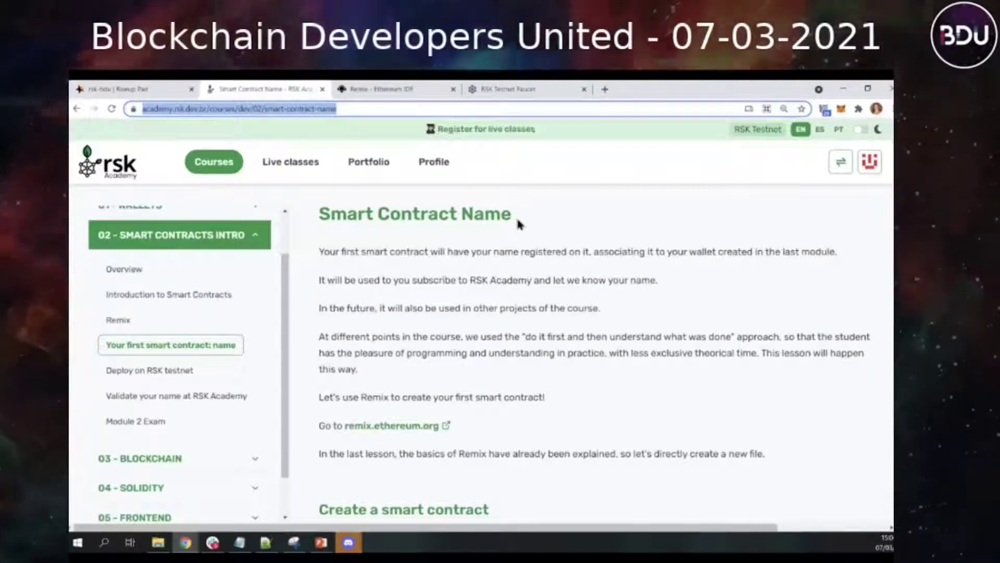
scroll(518, 223, "down", 2)
scroll(518, 223, "up", 2)
left_click_drag(521, 223, 297, 222)
key("ctrl+c")
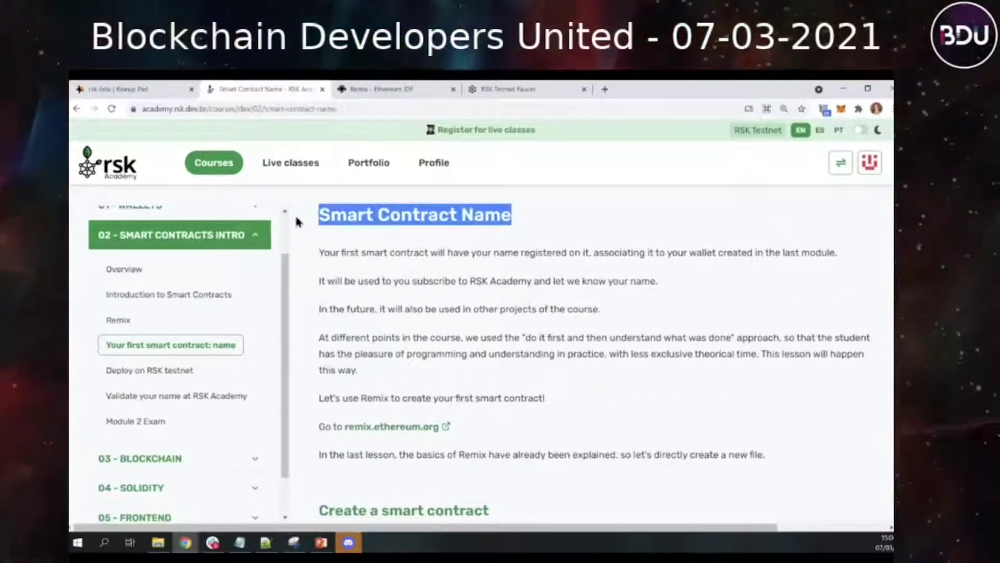
left_click(153, 90)
key("ctrl+v")
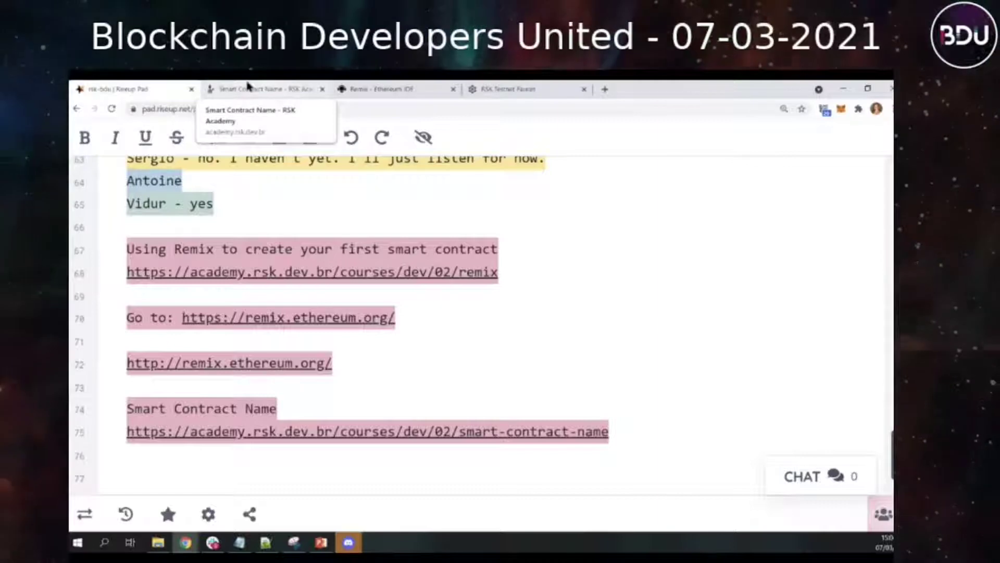
left_click(249, 90)
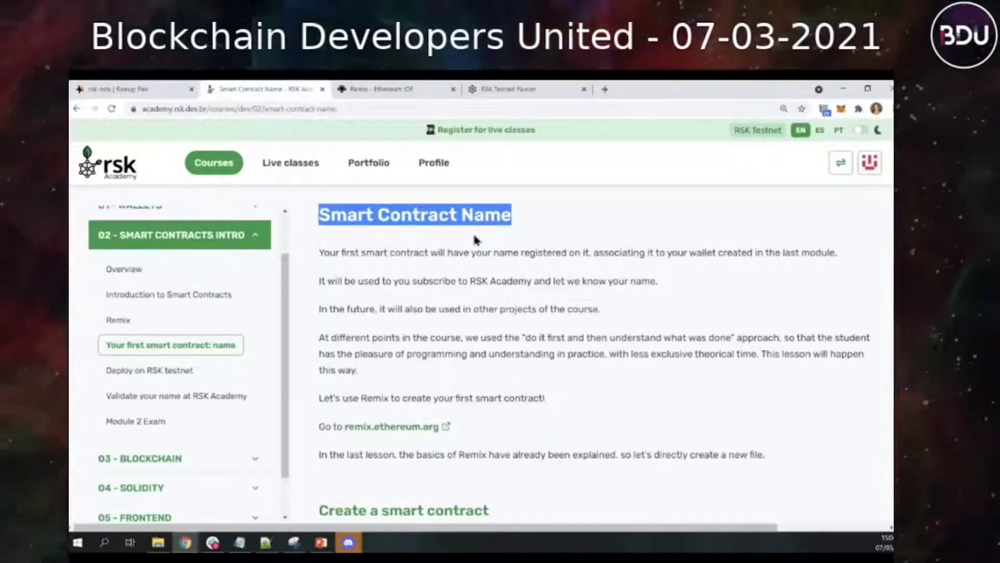
- Copy step 2's create-a-new-file instruction from the 'Create a smart contract' section
scroll(474, 237, "down", 6)
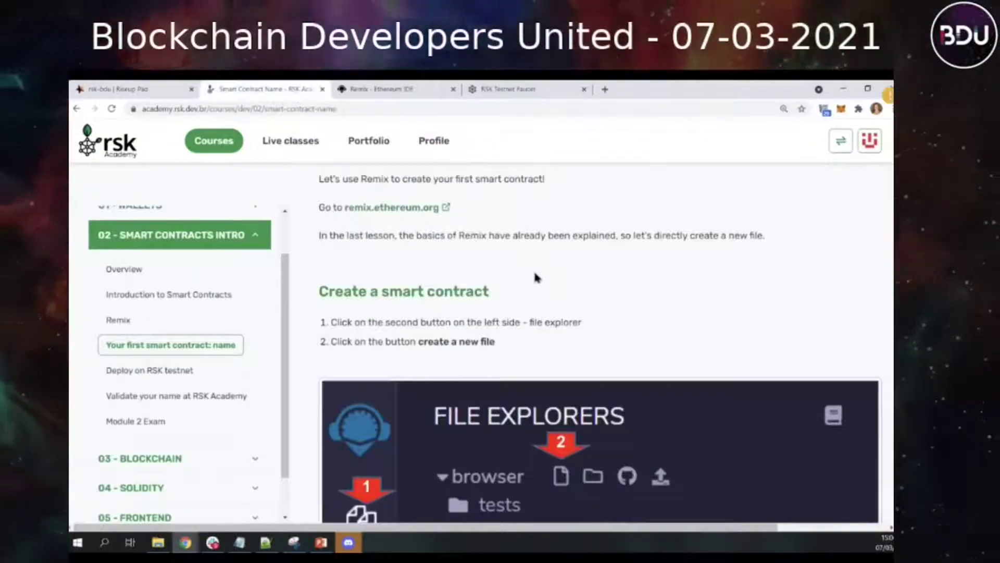
scroll(537, 277, "down", 1)
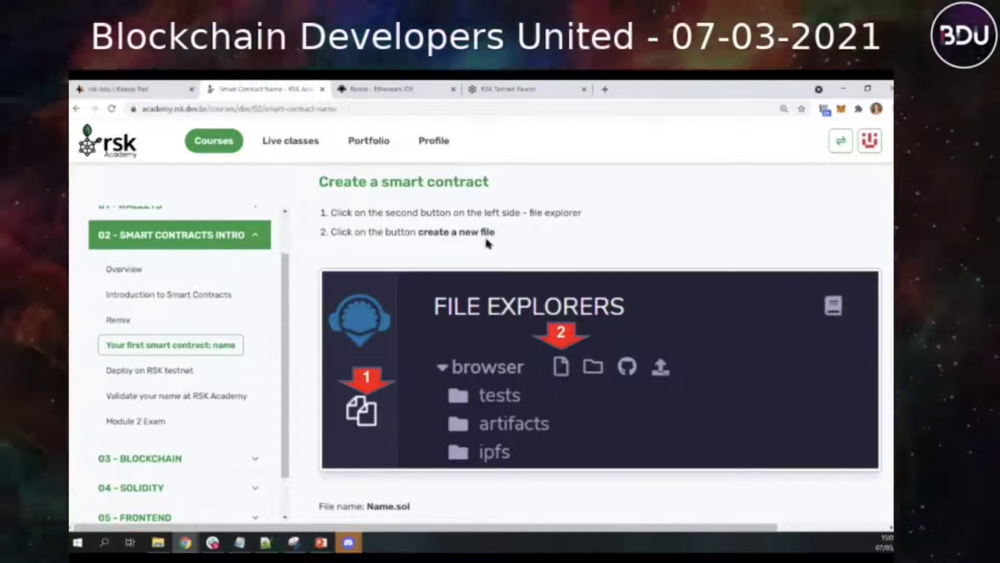
scroll(487, 238, "down", 1)
scroll(486, 238, "down", 1)
scroll(490, 260, "up", 3)
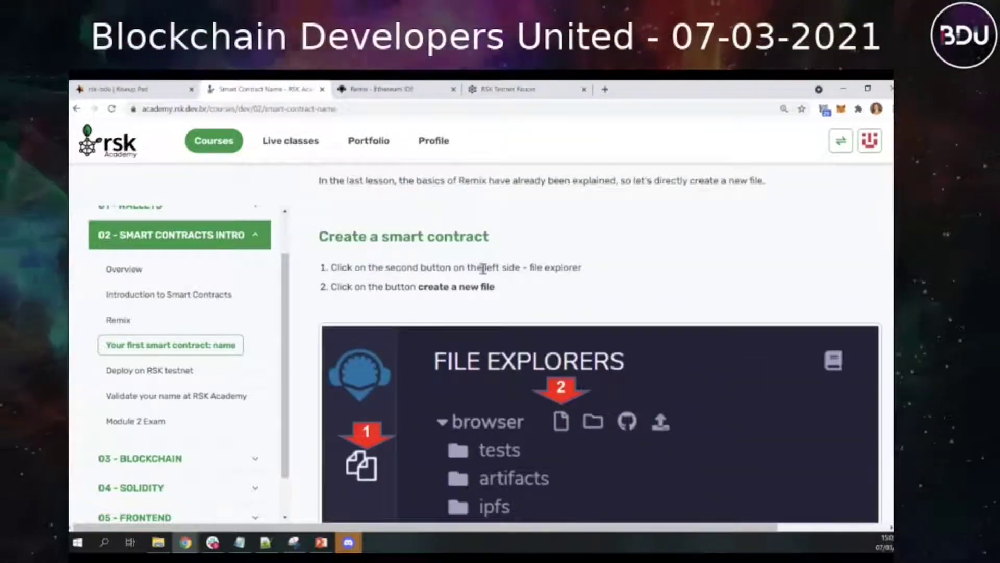
left_click_drag(495, 290, 331, 287)
key("ctrl+c")
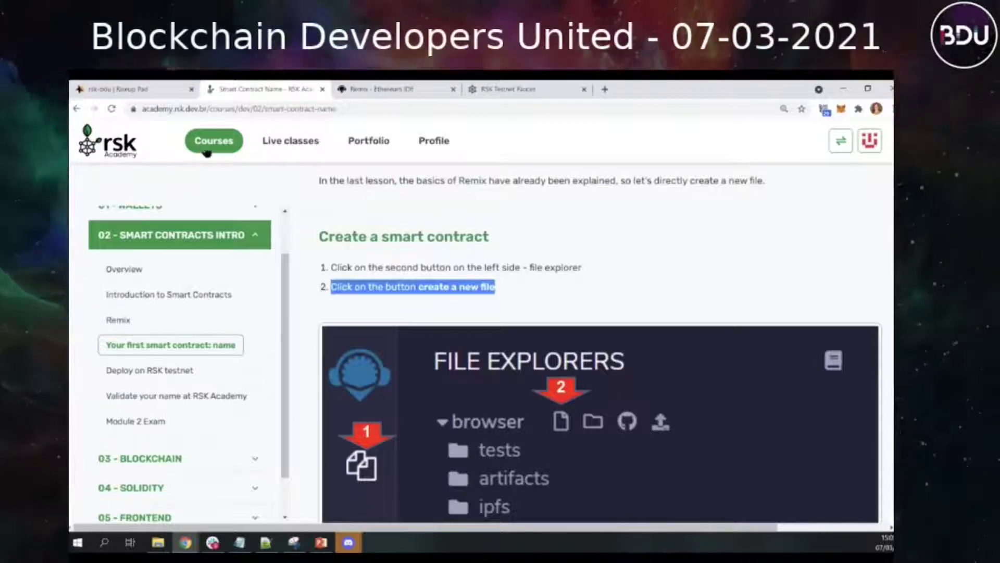
left_click(149, 89)
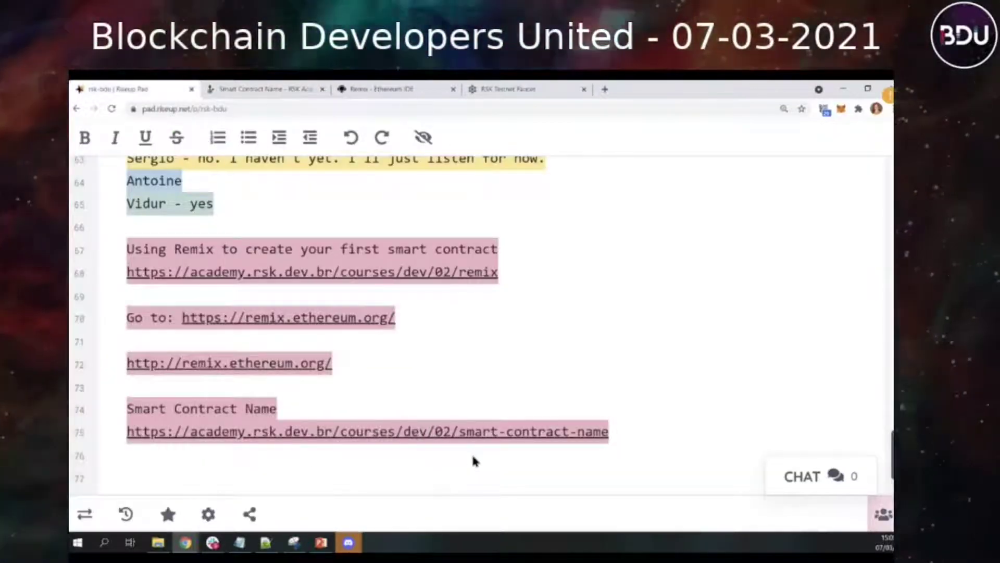
- Paste the create-a-new-file step as list item 1 and add 'Filename: Name' as item 2
key("ctrl+v")
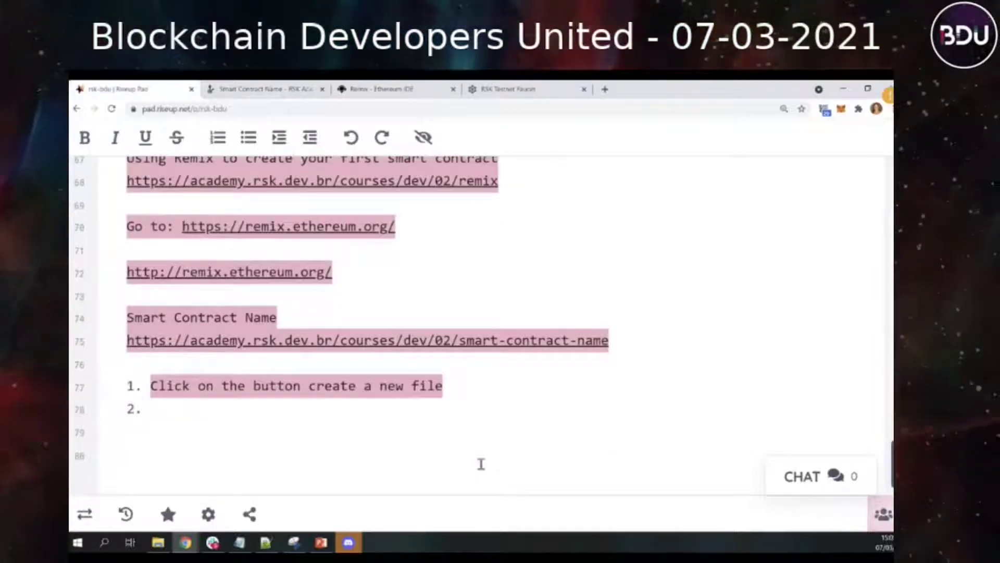
type("Name:")
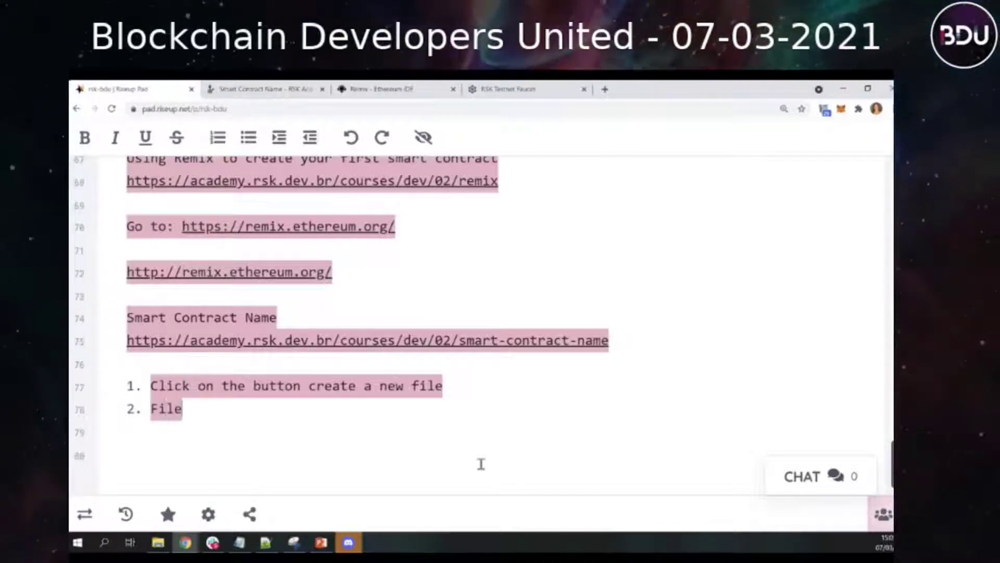
type("name")
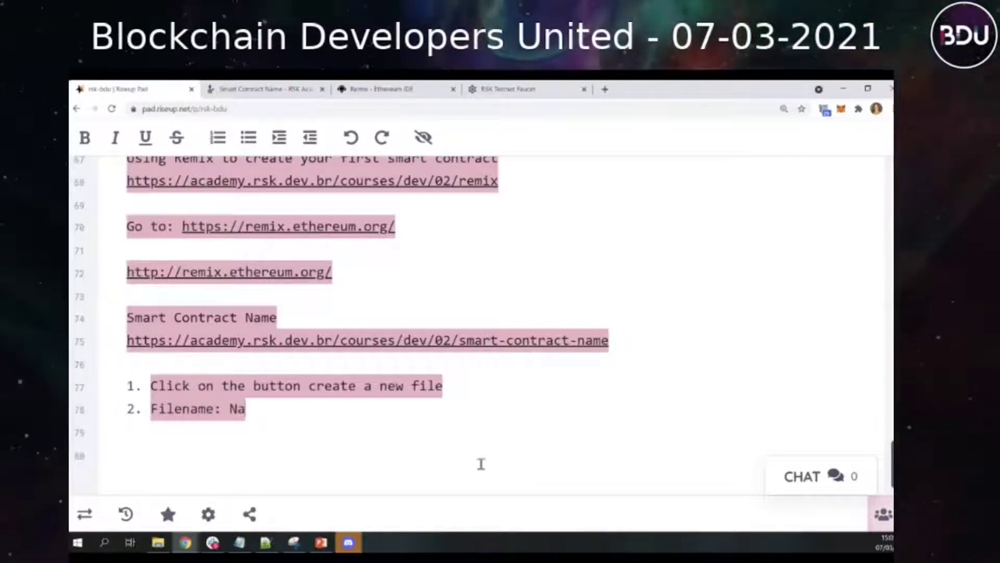
left_click(386, 89)
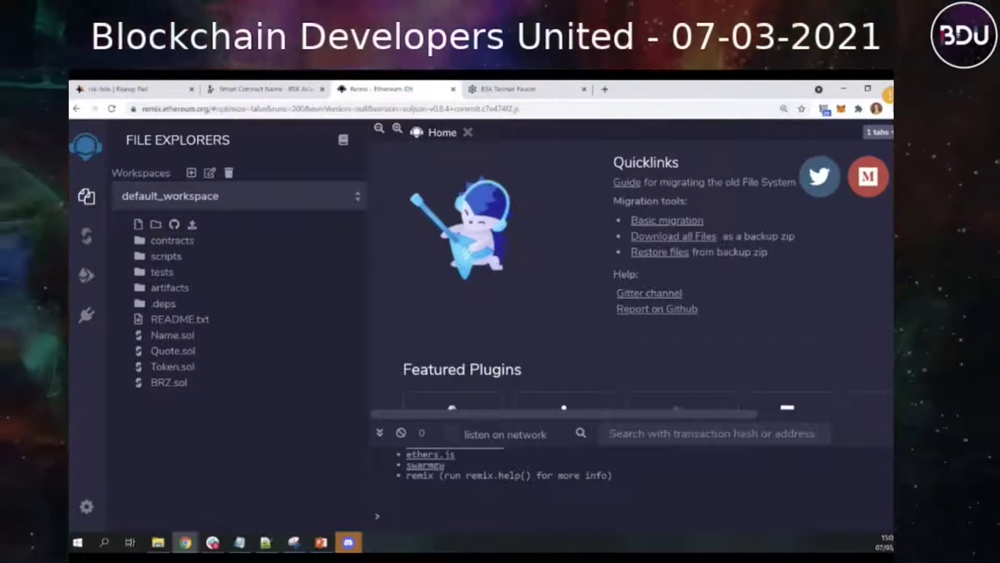
- Delete the existing Name.sol contract from the default_workspace
key("super+d")
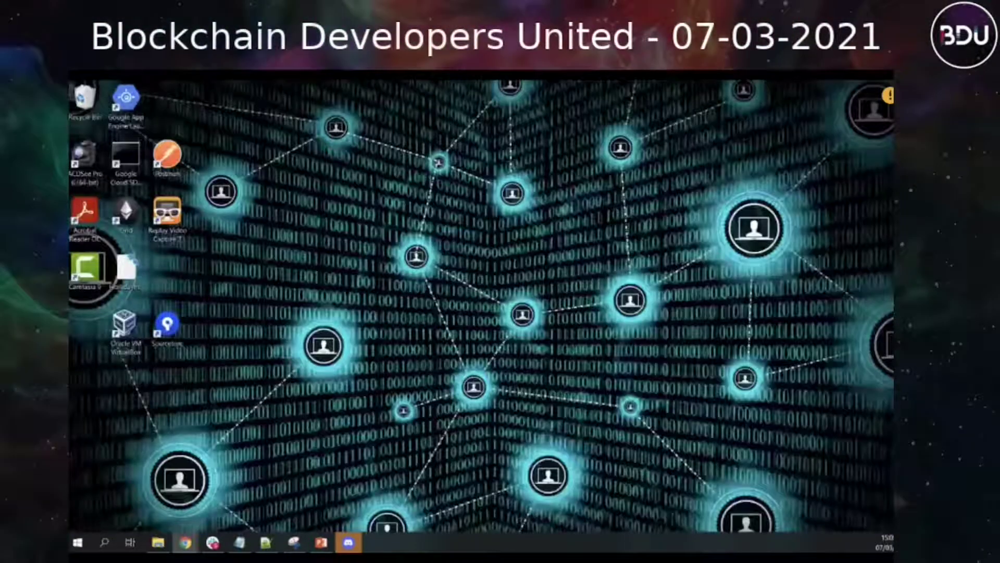
key("super+d")
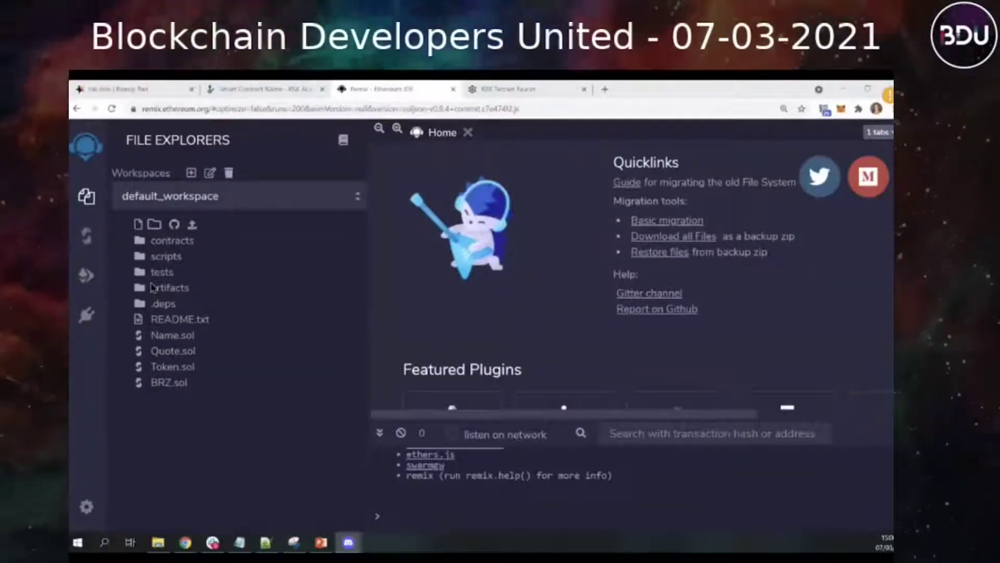
left_click(175, 336)
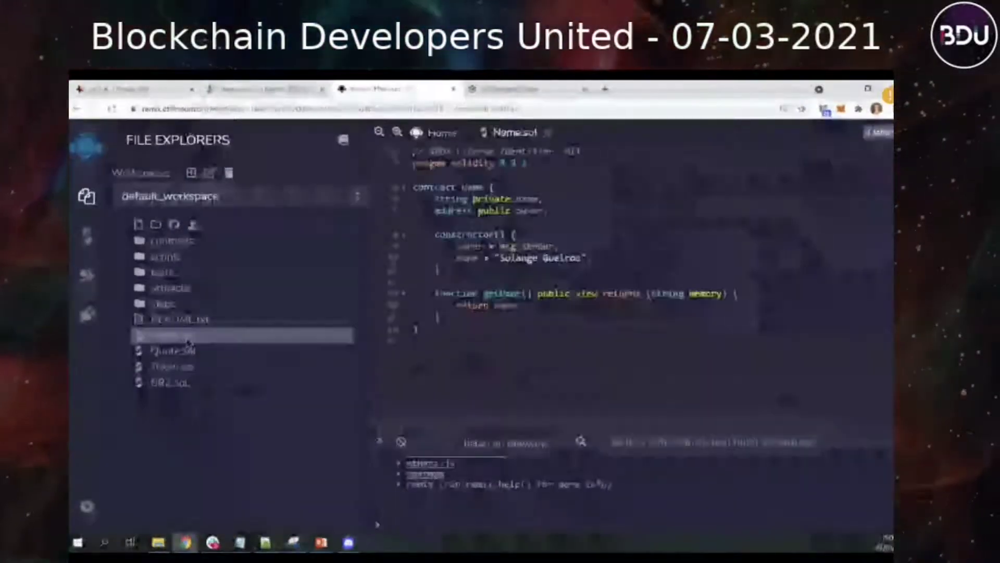
right_click(186, 340)
left_click(213, 376)
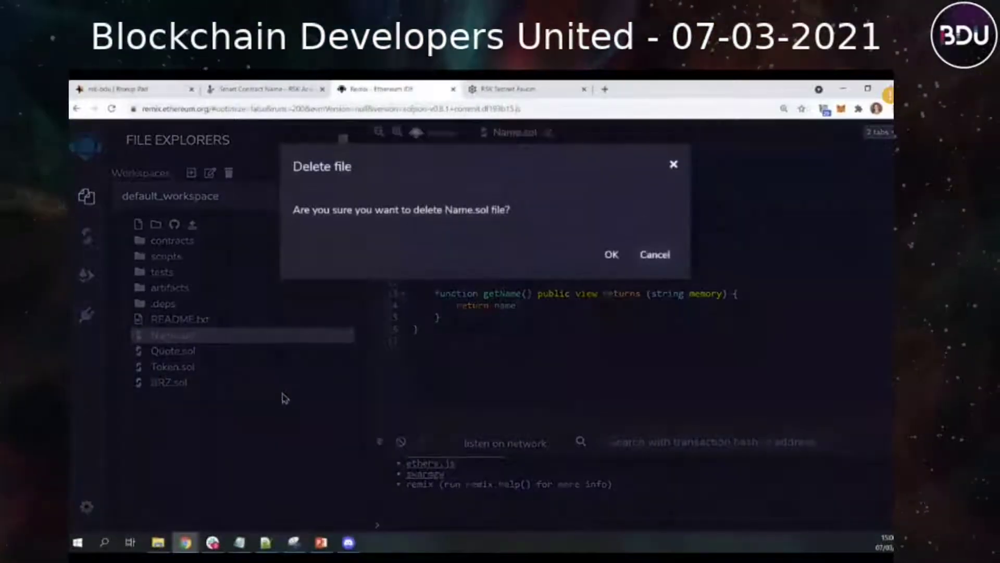
left_click(609, 254)
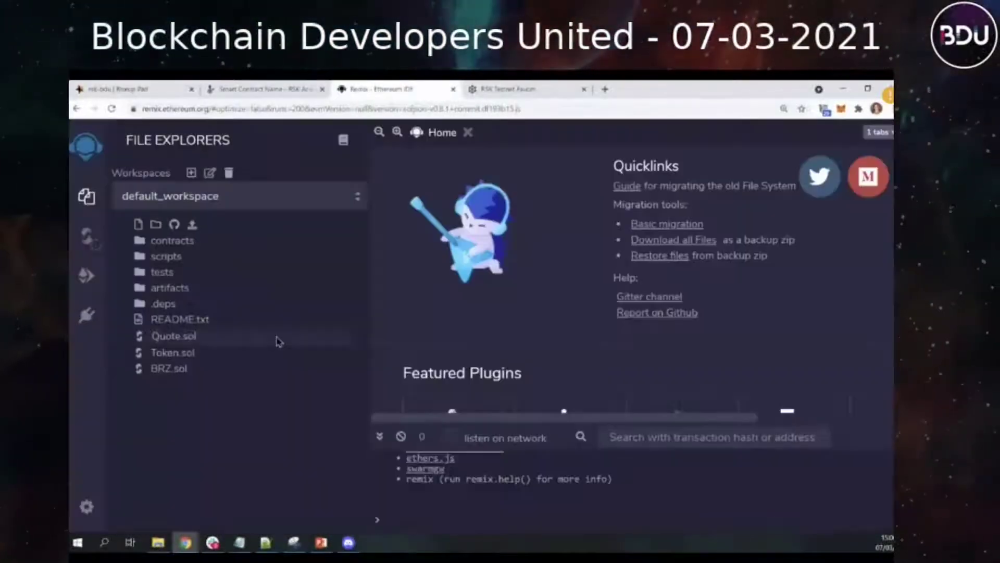
- Create a new empty file named Name.sol in the workspace
left_click(137, 225)
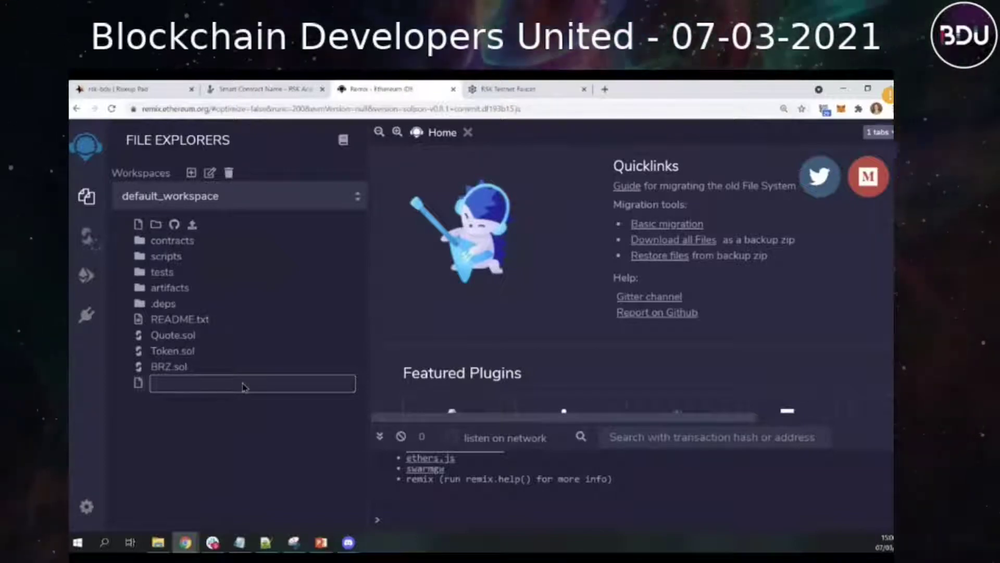
type("Name")
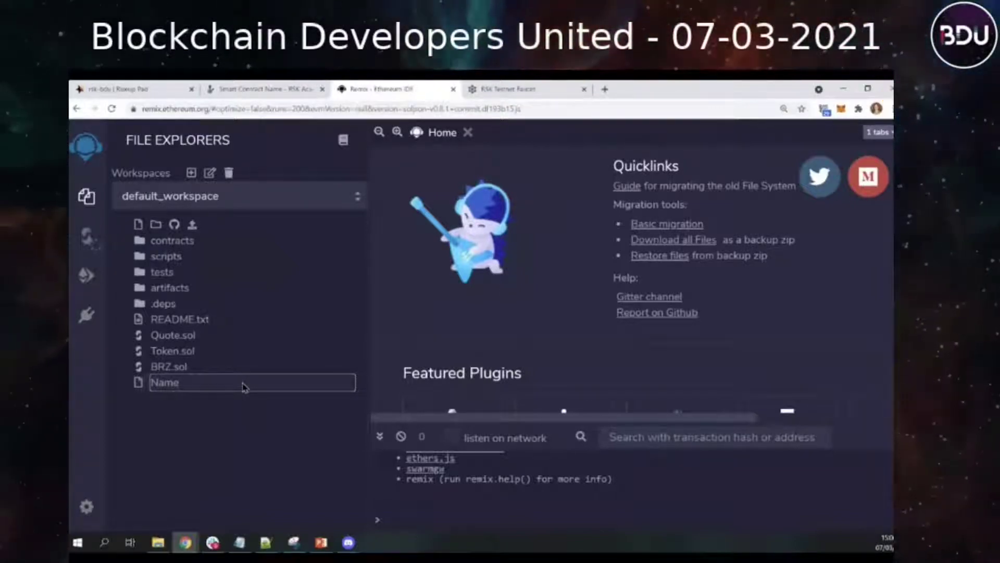
key("Return")
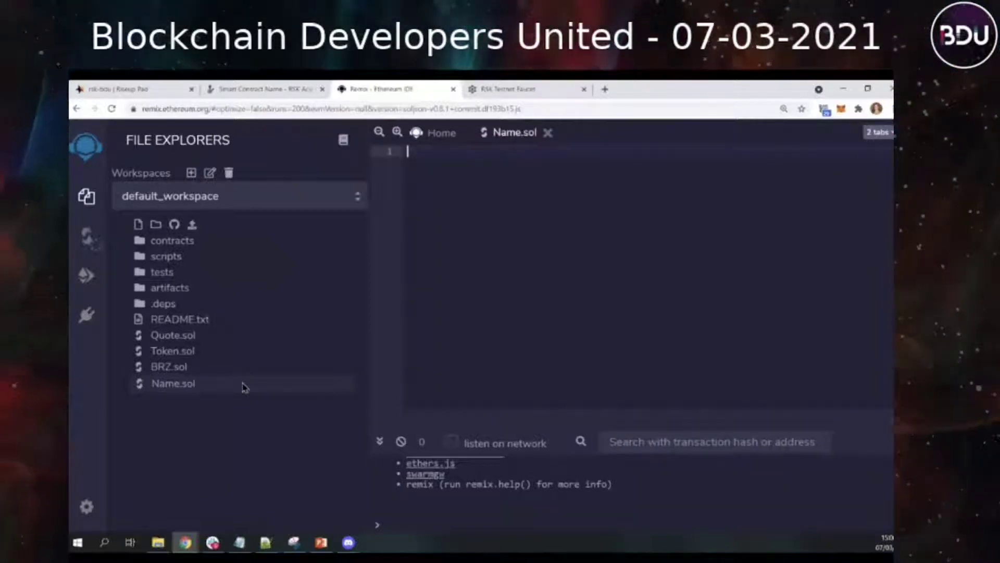